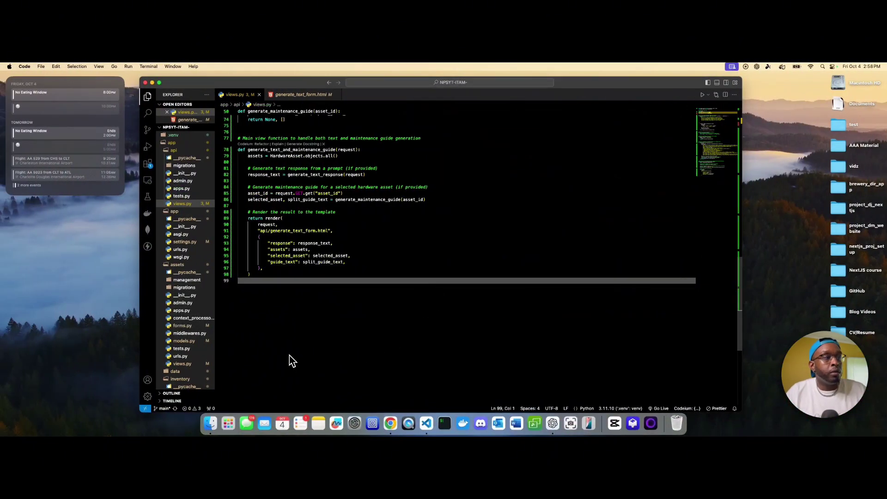
key("ctrl+grave")
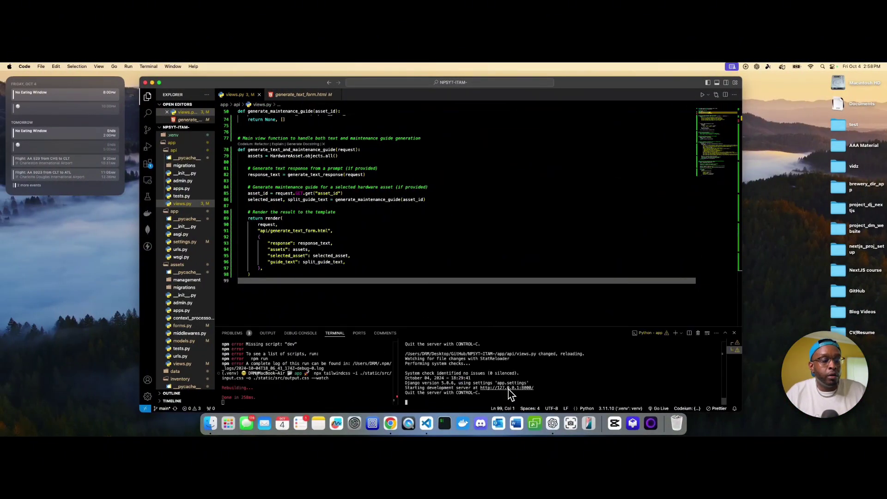
left_click(509, 389, "super")
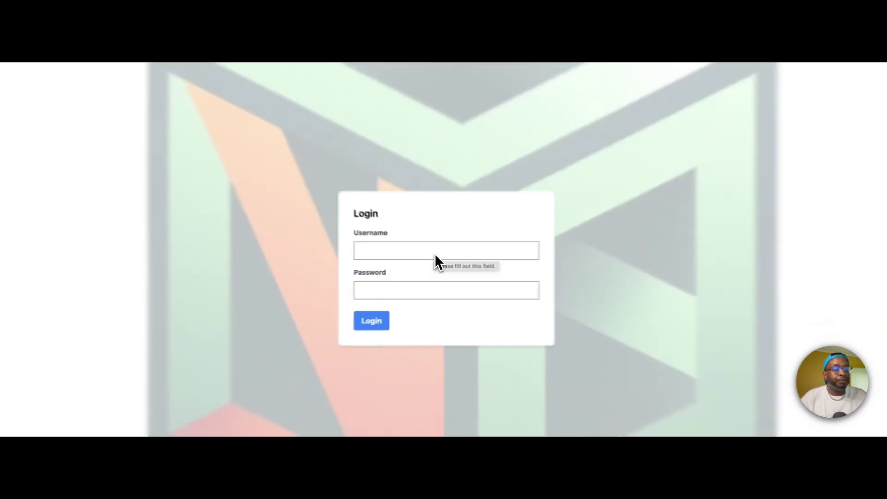
Step: Log in as the saved admin user with the account password and dismiss the password warning
left_click(436, 259)
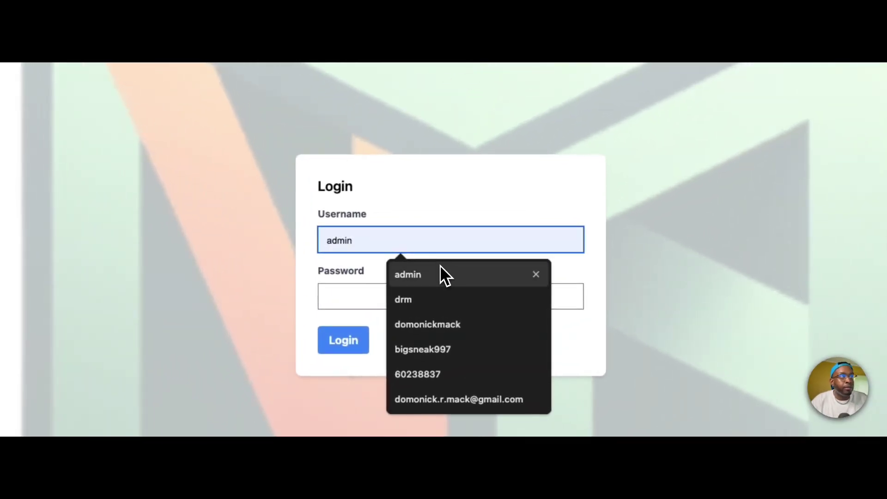
left_click(440, 274)
left_click(436, 307)
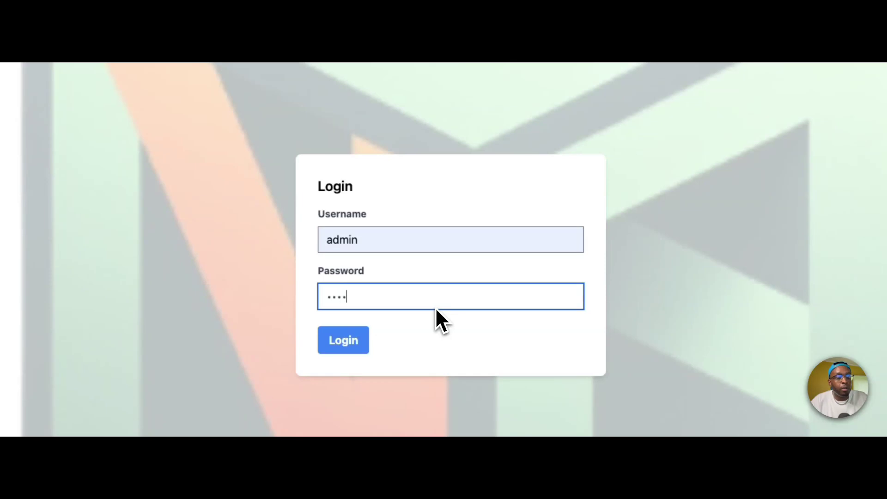
left_click(341, 345)
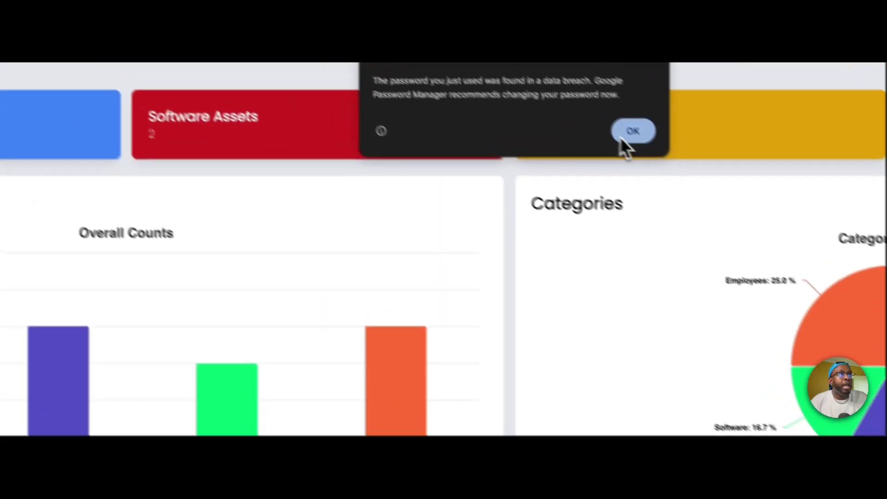
left_click(564, 88)
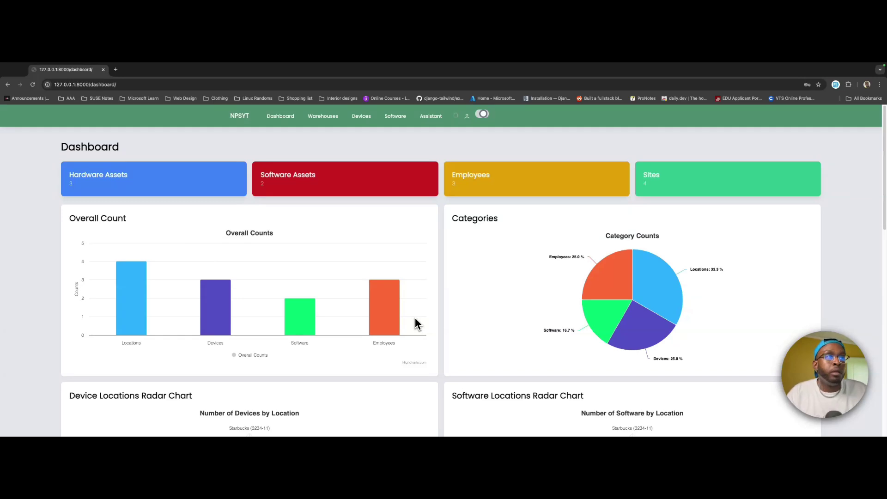
scroll(394, 331, "down", 1)
scroll(394, 332, "down", 4)
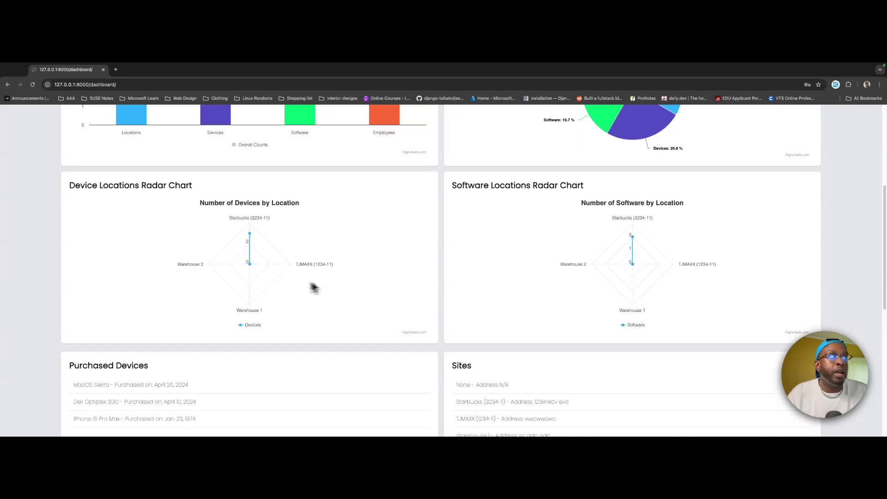
scroll(430, 321, "down", 3)
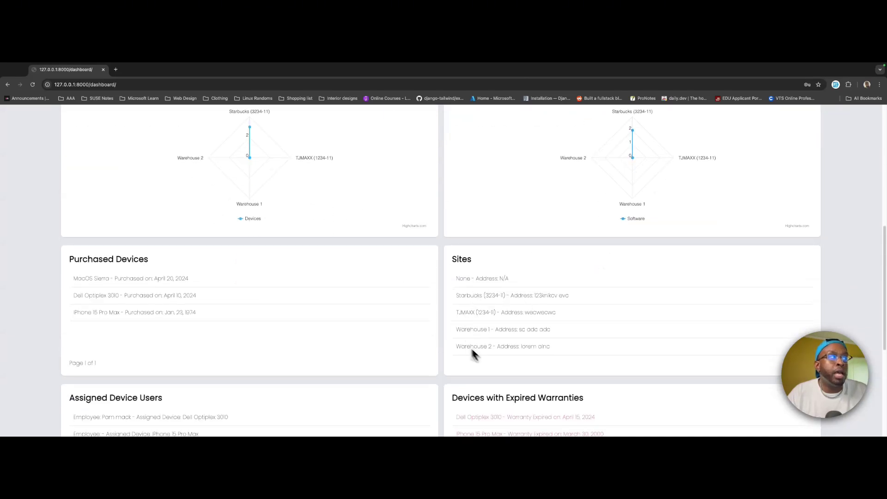
scroll(234, 349, "down", 4)
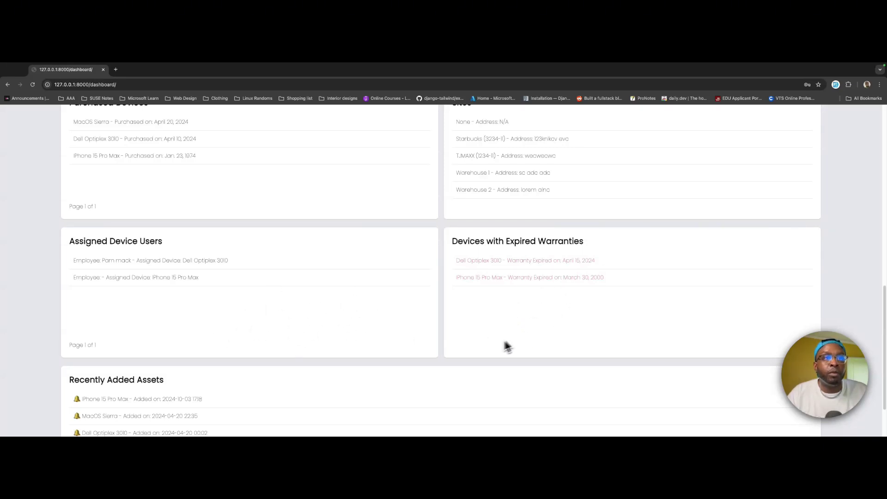
scroll(485, 347, "down", 2)
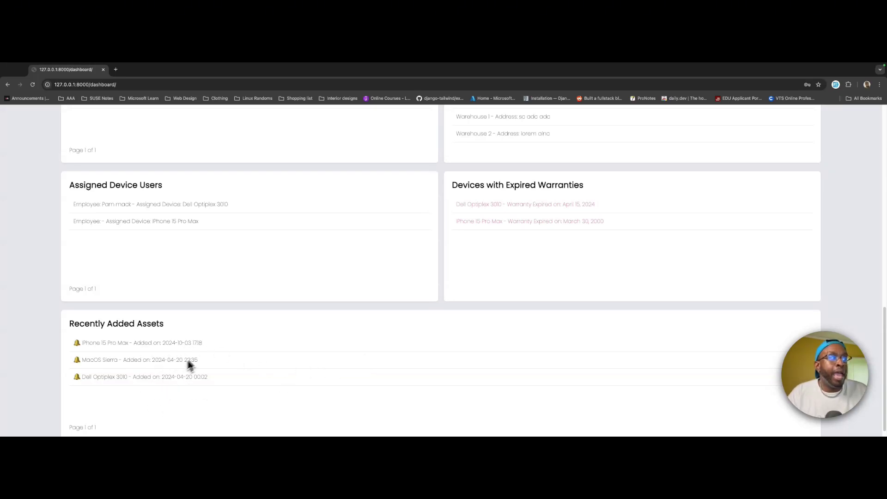
left_click_drag(161, 381, 218, 384)
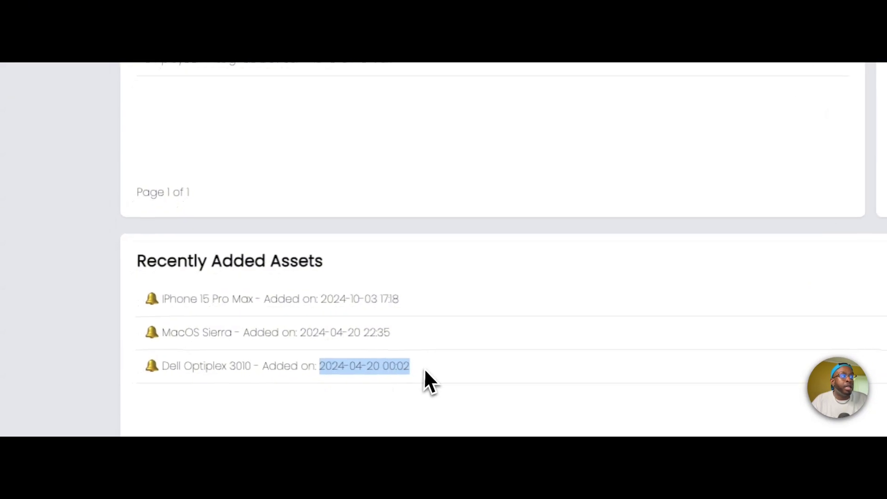
scroll(532, 363, "up", 10)
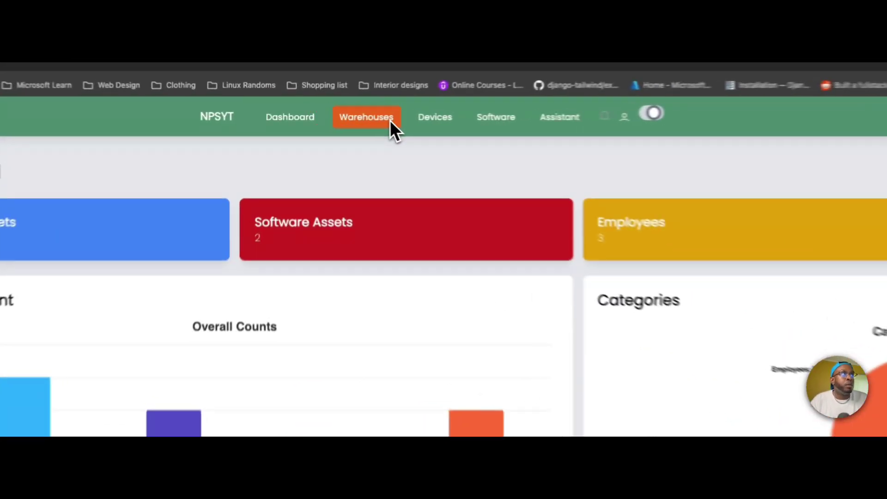
Step: From Warehouses, preview TJMAXX (1234-11), then open the Starbucks (3234-11) location's assets
left_click(336, 118)
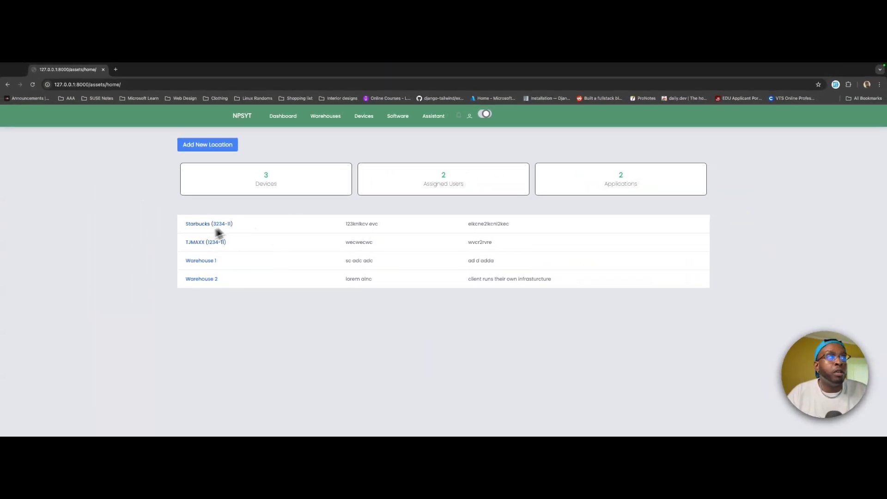
left_click(219, 243)
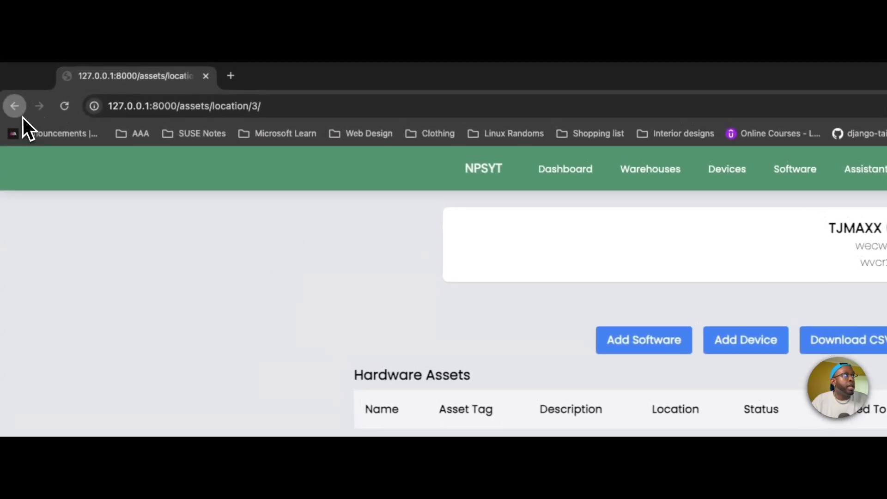
left_click(23, 117)
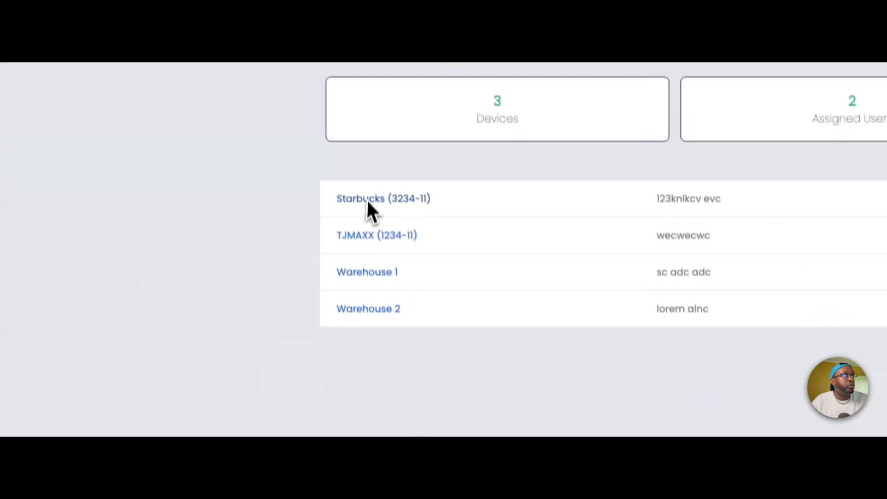
left_click(365, 203)
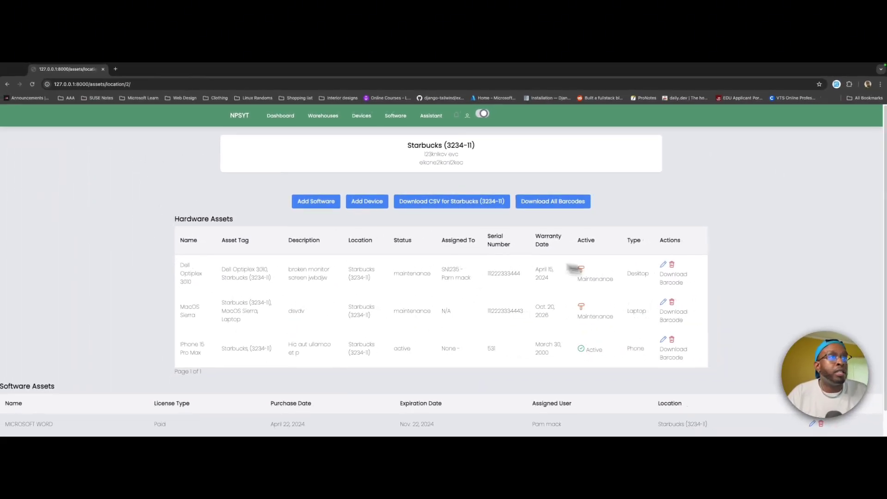
scroll(416, 342, "down", 1)
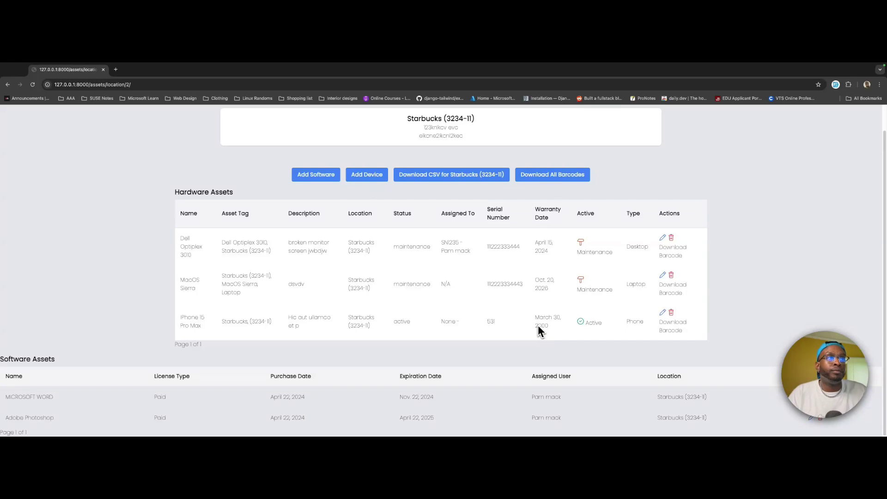
scroll(550, 277, "up", 1)
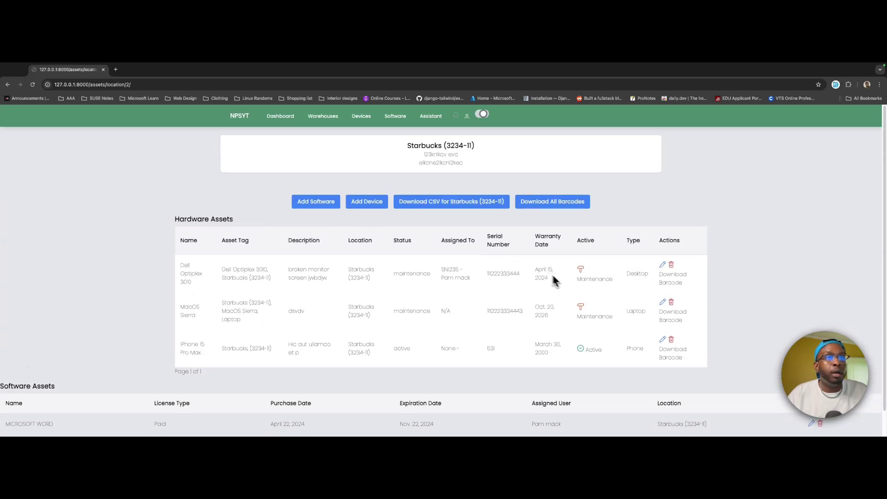
scroll(592, 291, "down", 1)
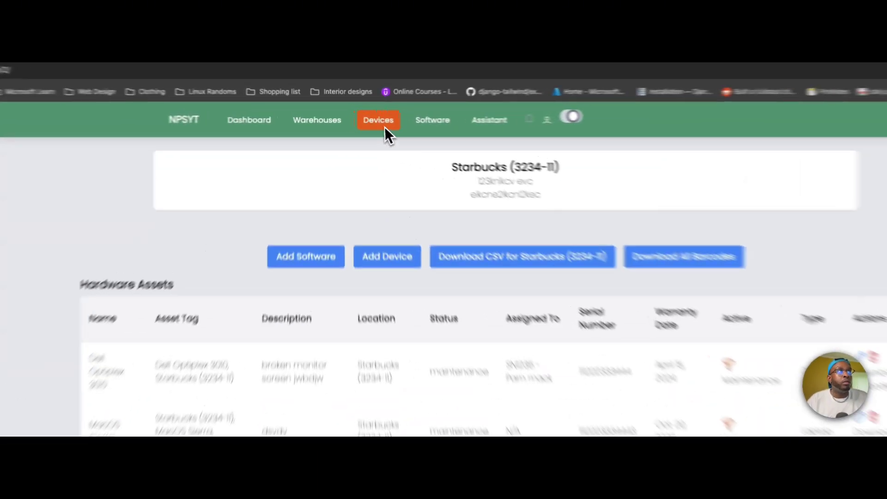
Step: Open the hardware Devices list and filter it to Laptop only
left_click(359, 120)
left_click(455, 123)
left_click(403, 123)
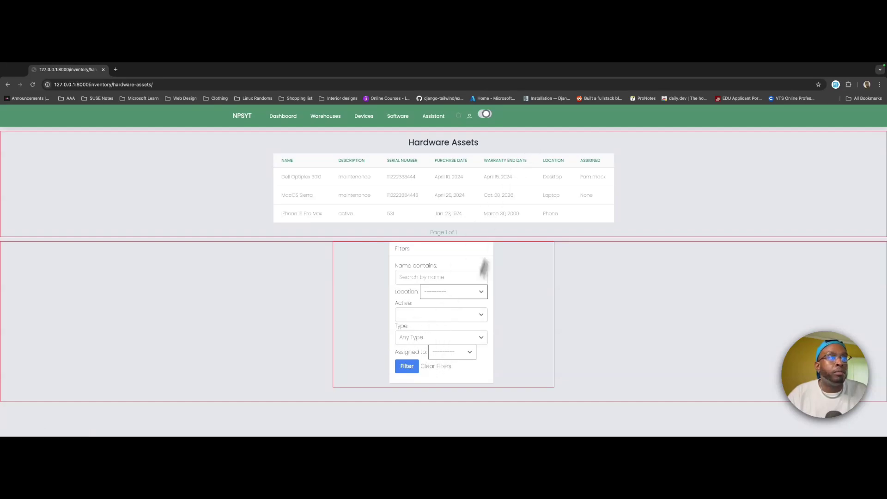
left_click(439, 337)
left_click(430, 357)
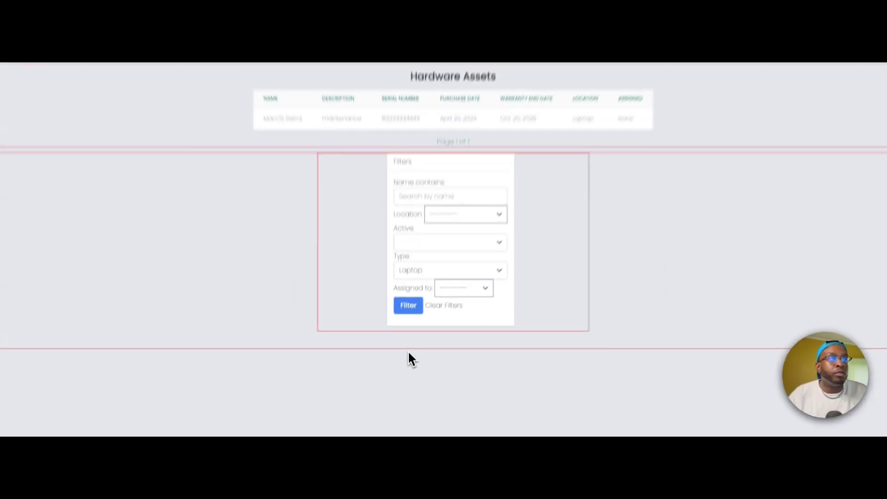
Step: Filter devices by Desktop, then Phone, then reset the Type filter to Any Type
left_click(483, 244)
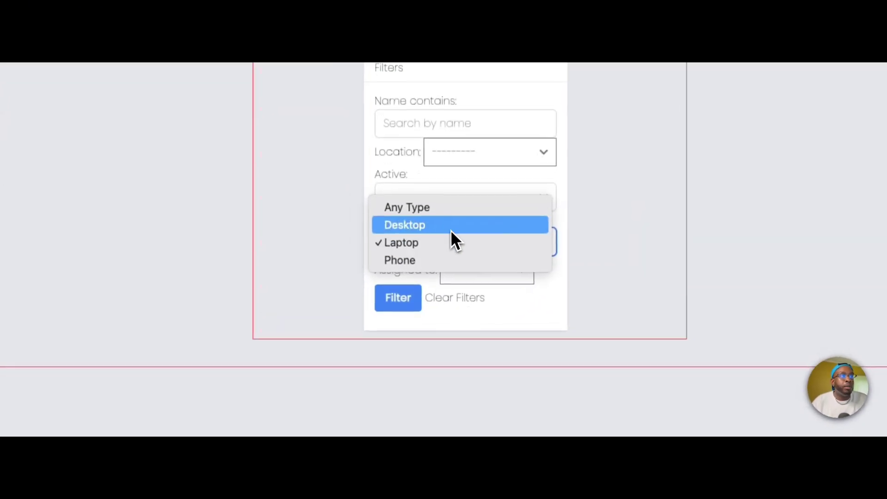
left_click(453, 254)
left_click(402, 312)
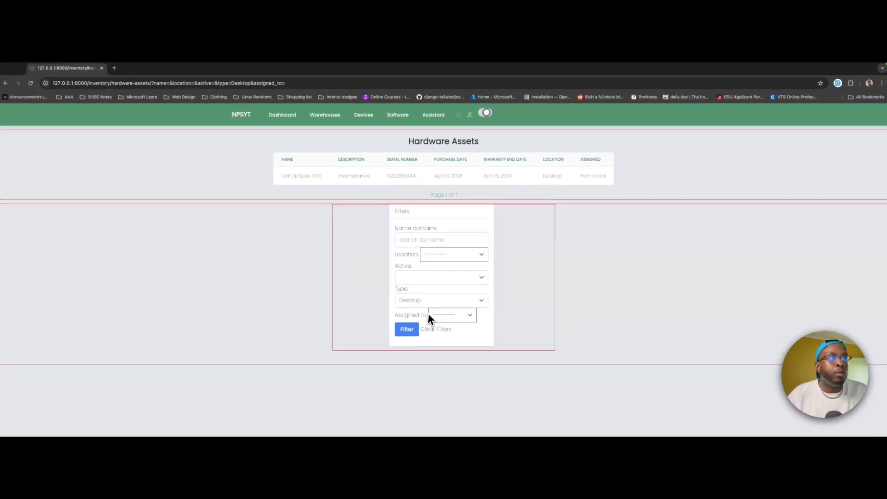
left_click(430, 300)
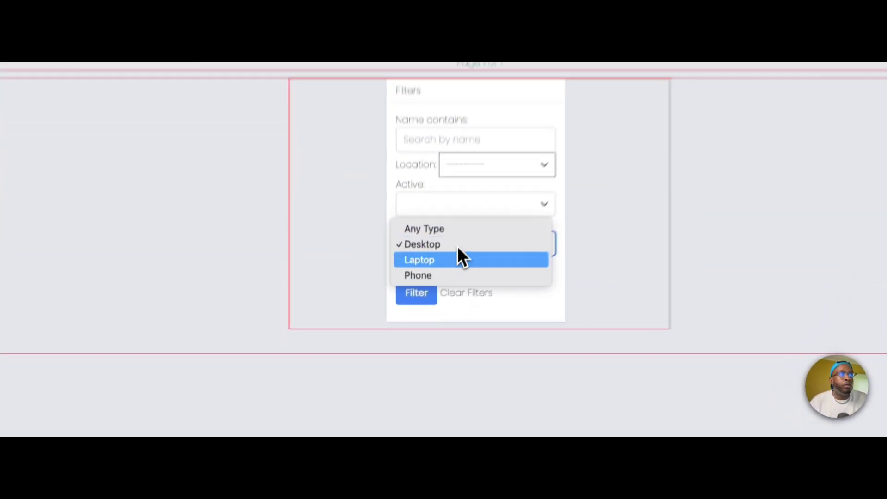
left_click(426, 320)
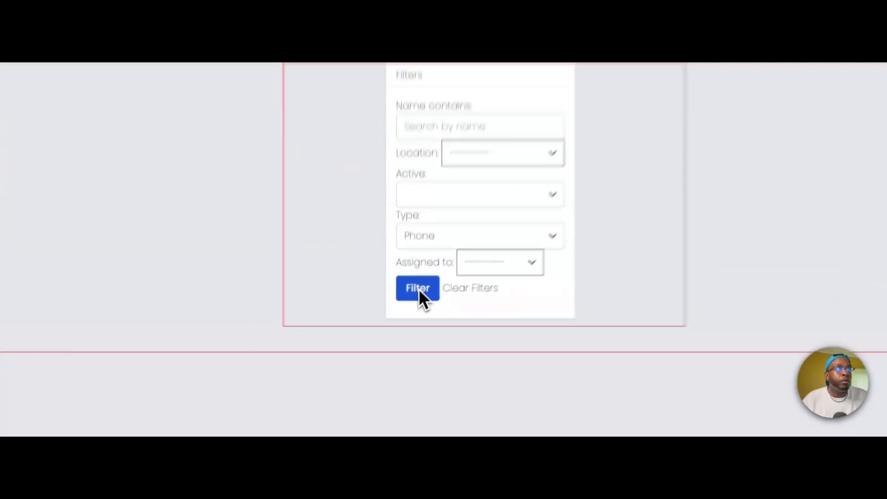
left_click(418, 289)
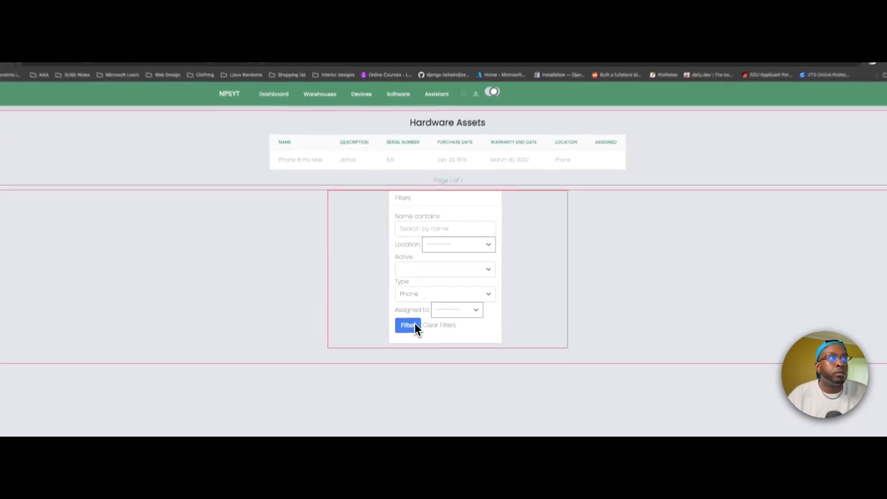
left_click(480, 237)
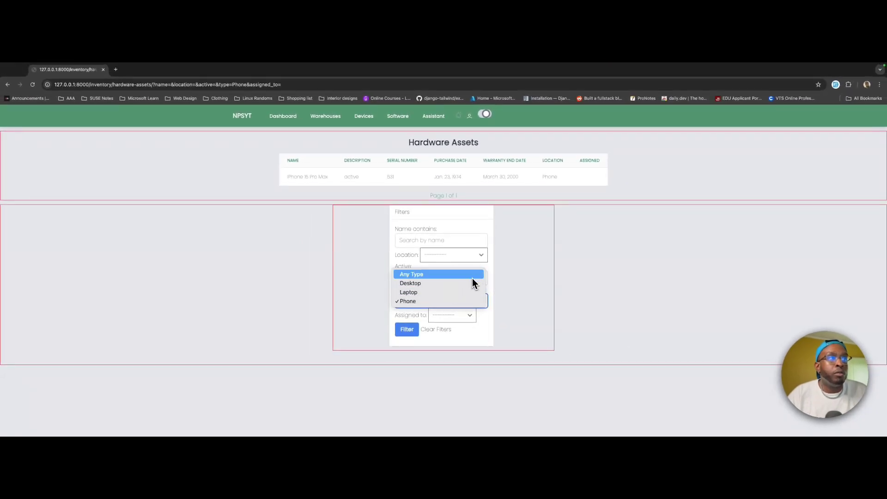
left_click(467, 274)
left_click(407, 329)
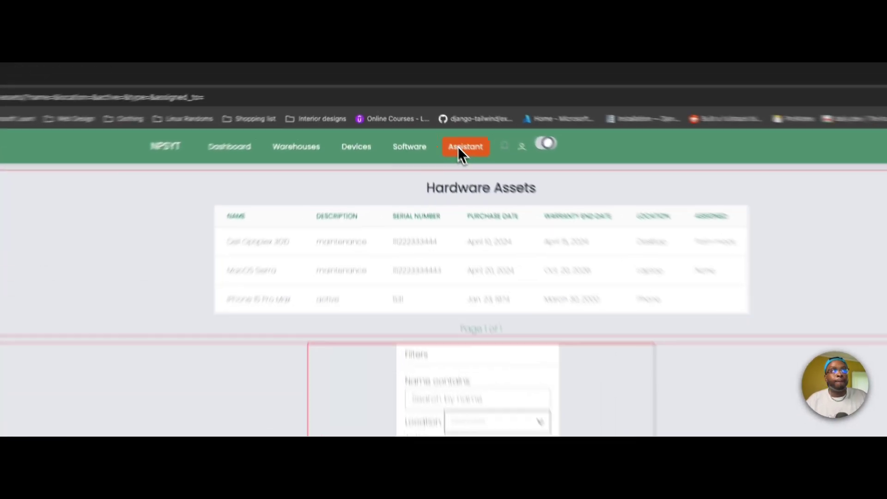
Step: Load the Assistant page headed 'Generate Text with OpenAI' from the navbar
left_click(430, 117)
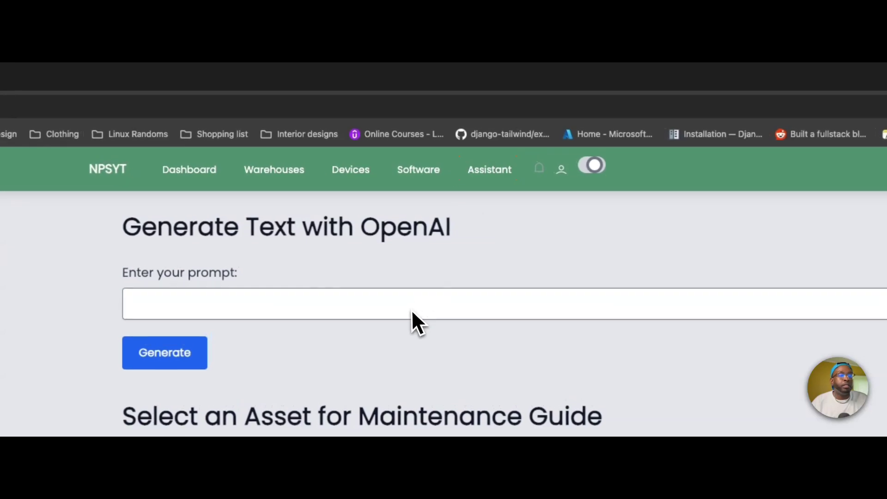
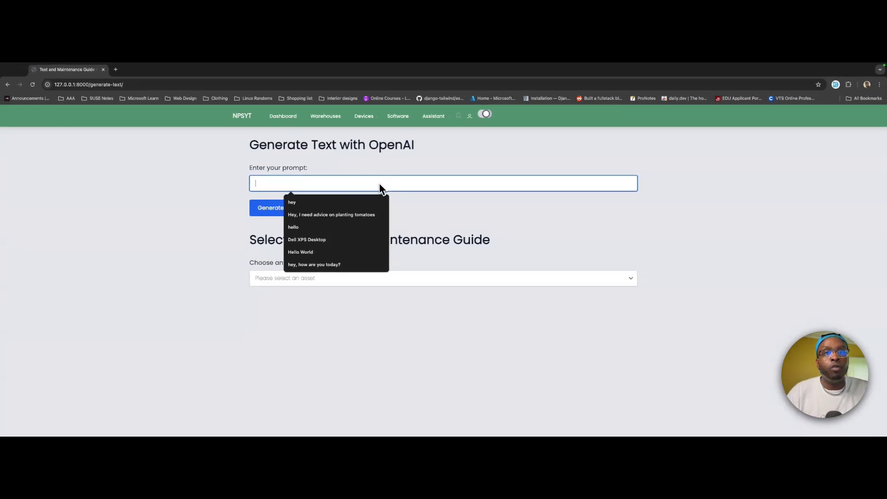
Step: Get a generated reply to 'hey', then start a new prompt reading 'having trouble'
type("hey")
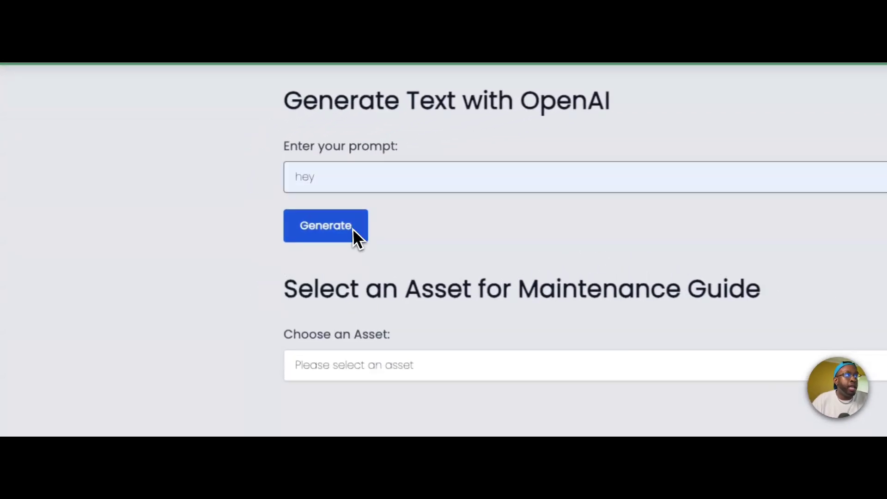
left_click(284, 209)
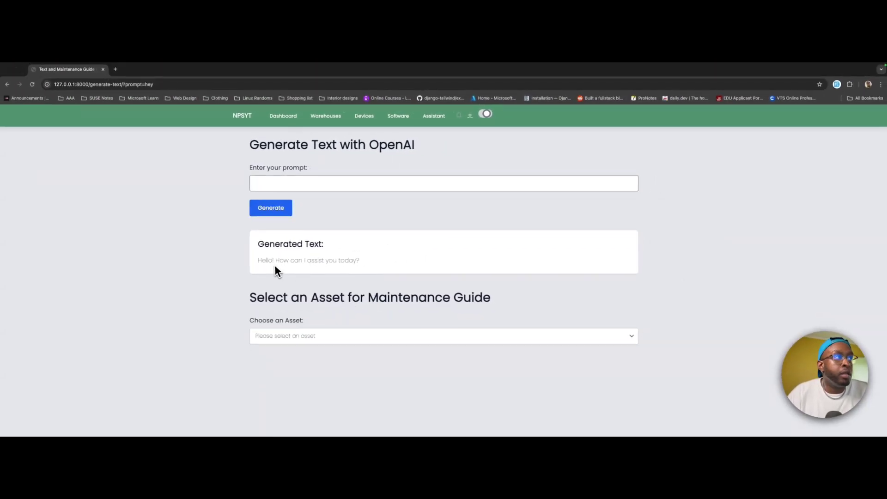
left_click(291, 185)
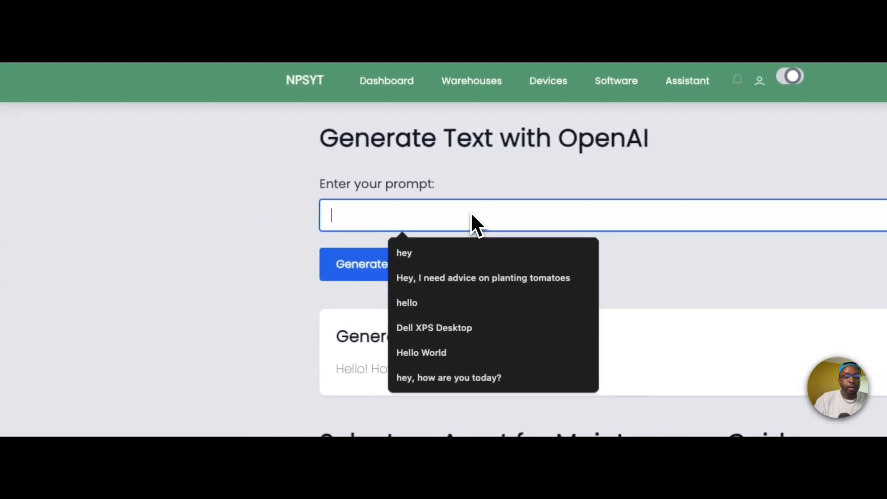
type("having tr")
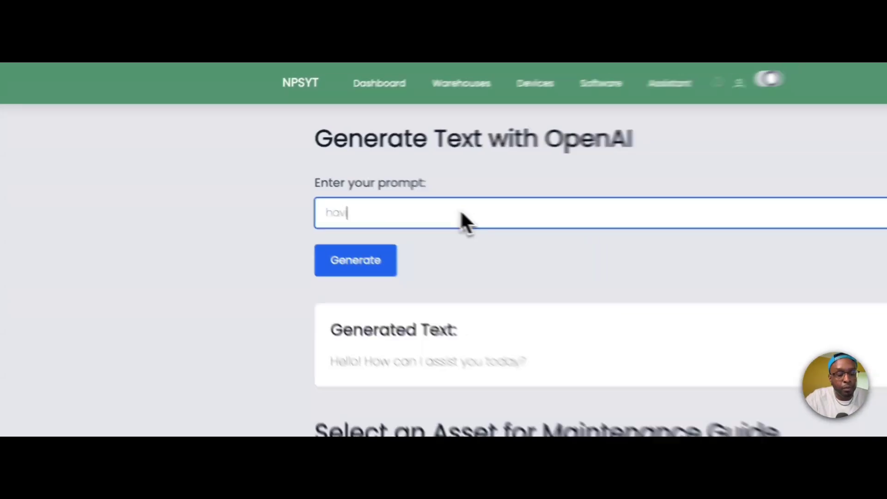
type("ouble with zebra mobile pri")
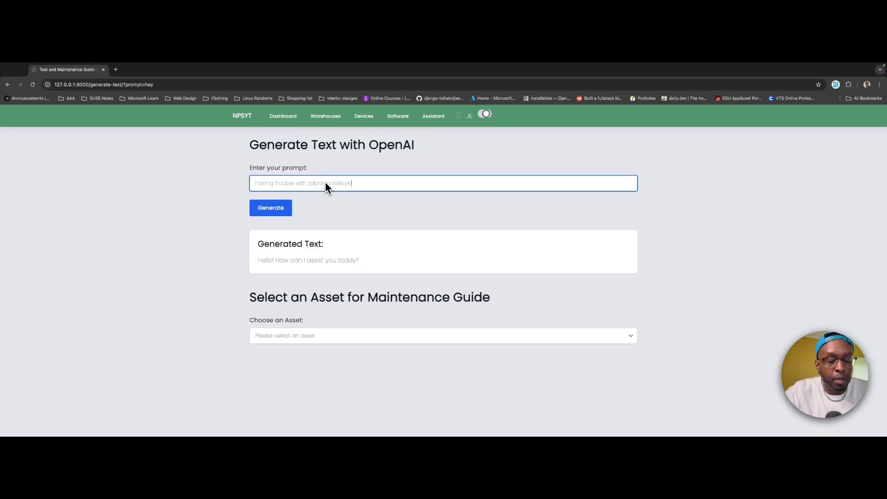
Step: Submit the Zebra mobile printer trouble prompt, then reload the page via Software > Assistant
type("nter")
key("Return")
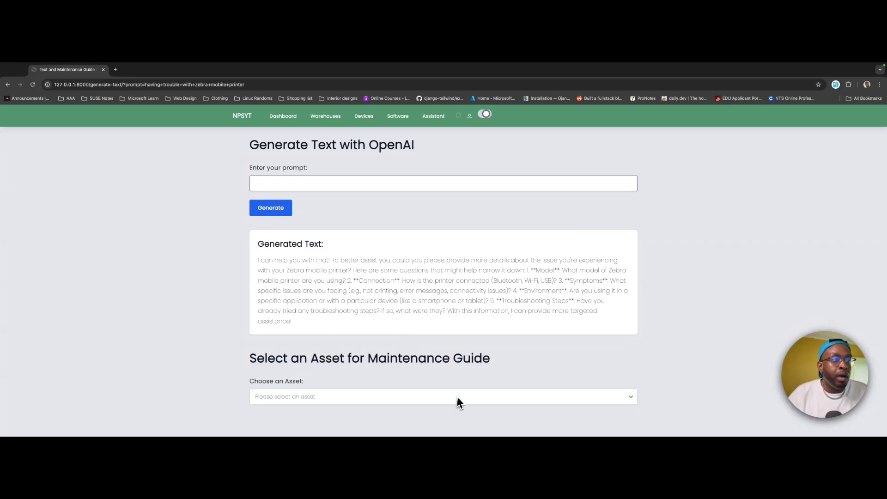
left_click(401, 119)
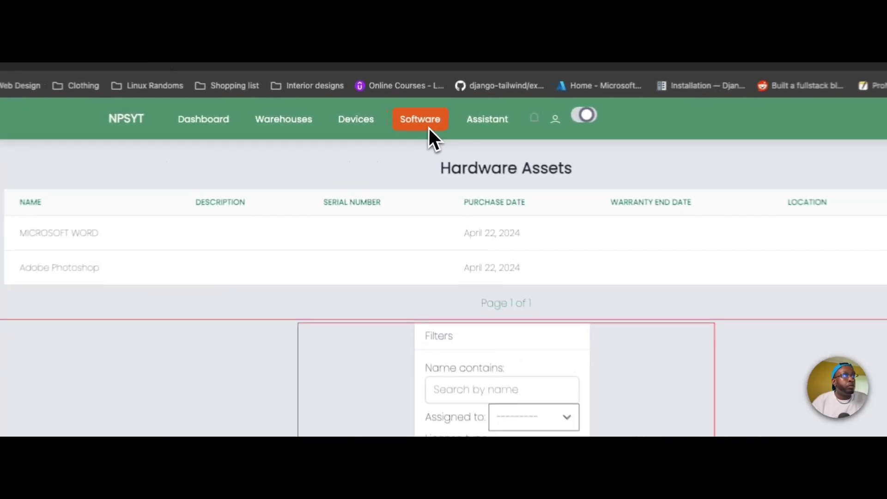
left_click(487, 121)
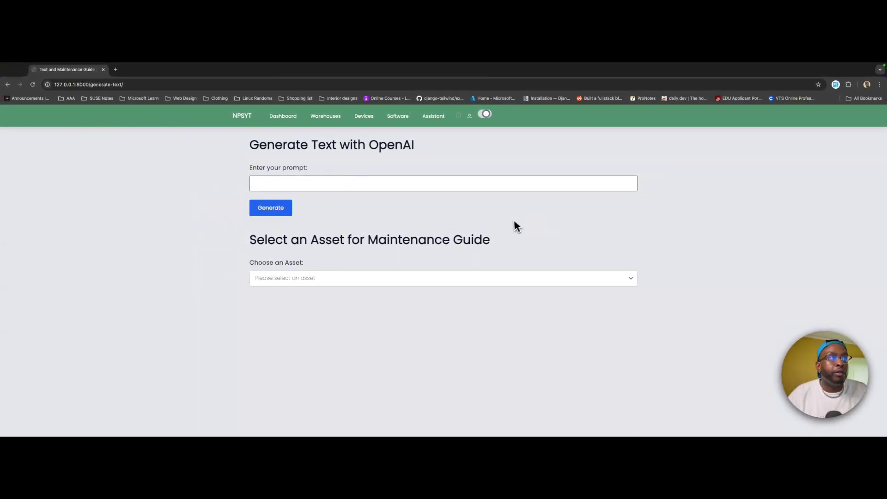
Step: Pick Dell Optiplex 3010 from the Choose an Asset list to generate its maintenance guide
left_click(310, 279)
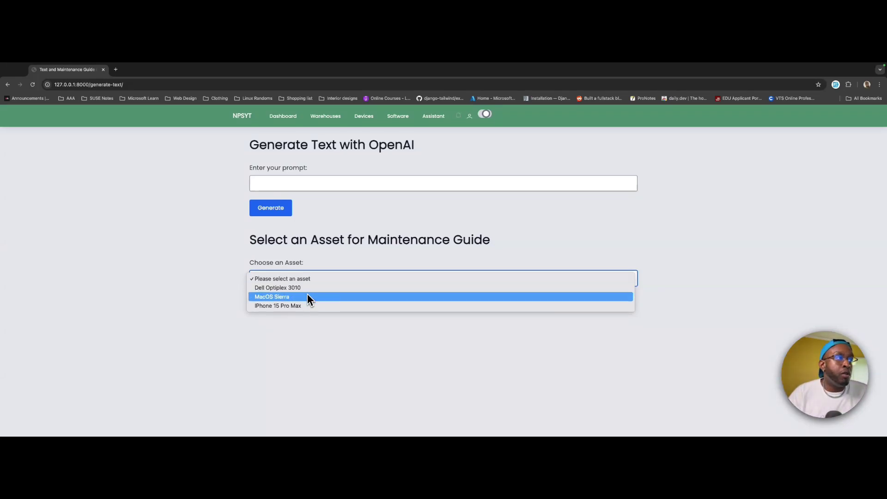
left_click(305, 289)
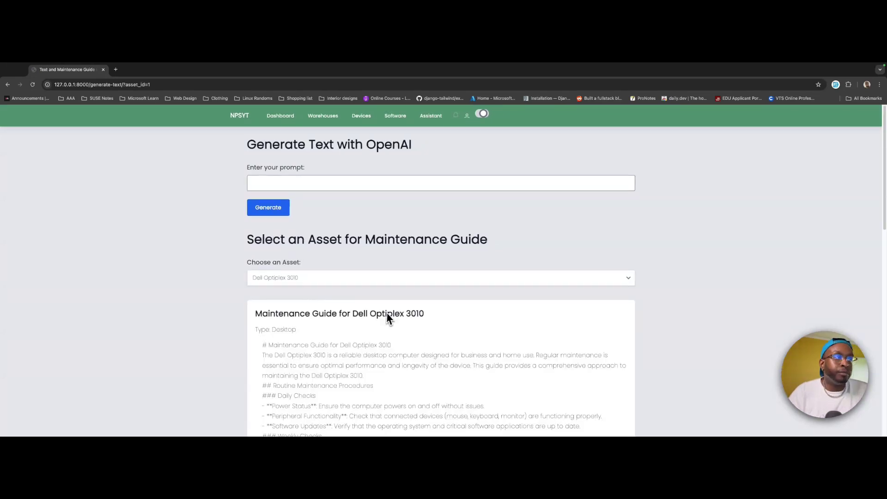
scroll(388, 314, "down", 3)
scroll(448, 303, "down", 1)
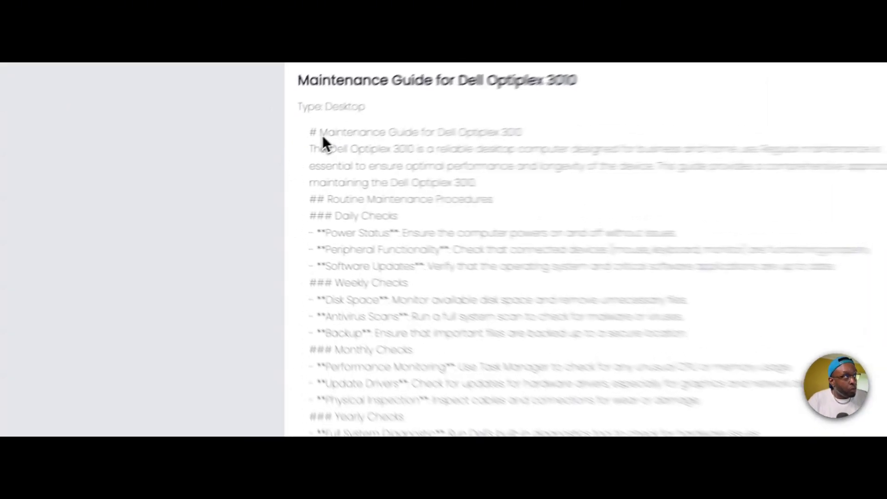
left_click_drag(269, 159, 376, 352)
scroll(486, 322, "down", 5)
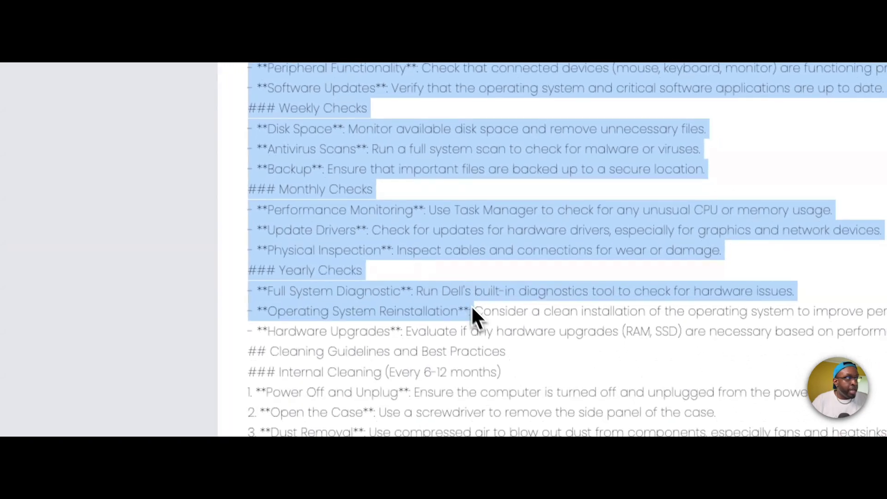
left_click_drag(277, 166, 419, 175)
scroll(392, 231, "down", 3)
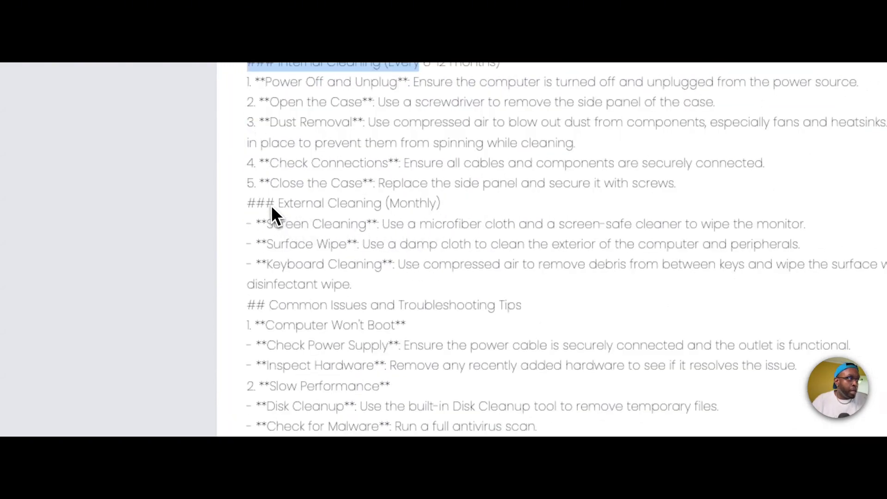
left_click_drag(275, 206, 431, 207)
scroll(331, 232, "down", 4)
left_click_drag(270, 154, 561, 174)
scroll(406, 231, "down", 6)
left_click_drag(269, 167, 648, 173)
left_click_drag(269, 288, 380, 289)
left_click_drag(267, 370, 352, 362)
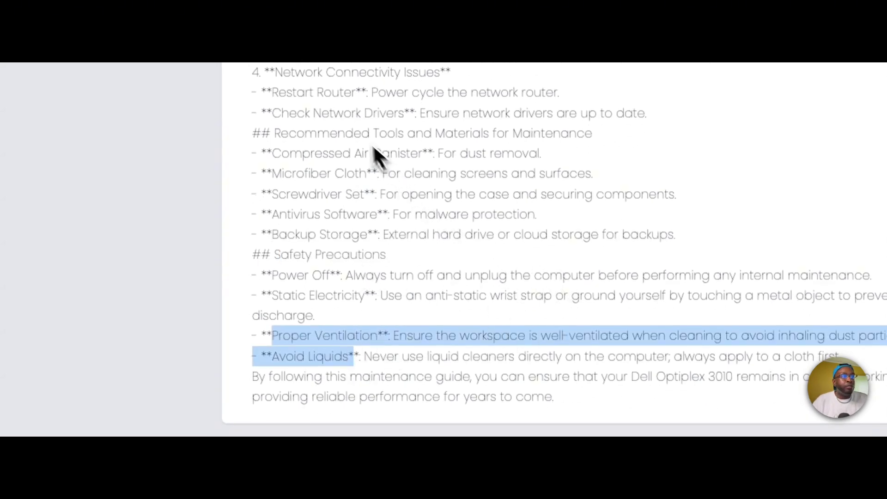
scroll(365, 143, "up", 15)
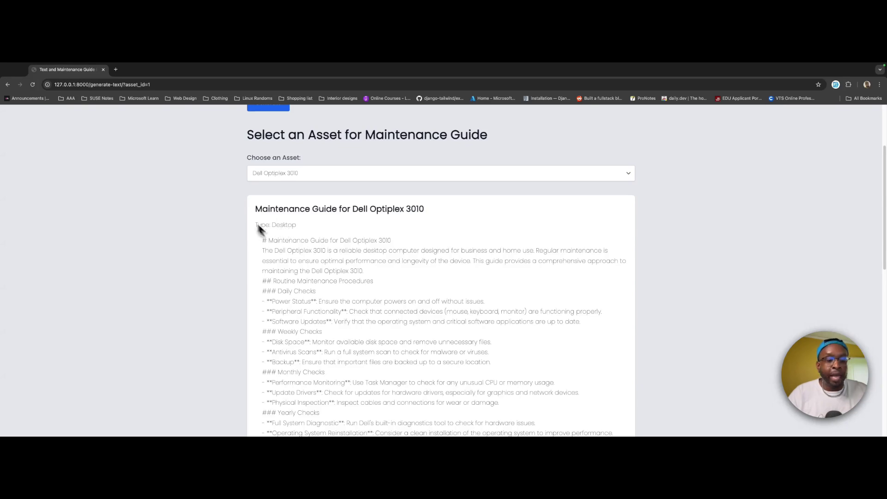
Step: In VS Code, scroll views.py to the top and select the duplicate render imports on lines 6–7
key("super+Tab")
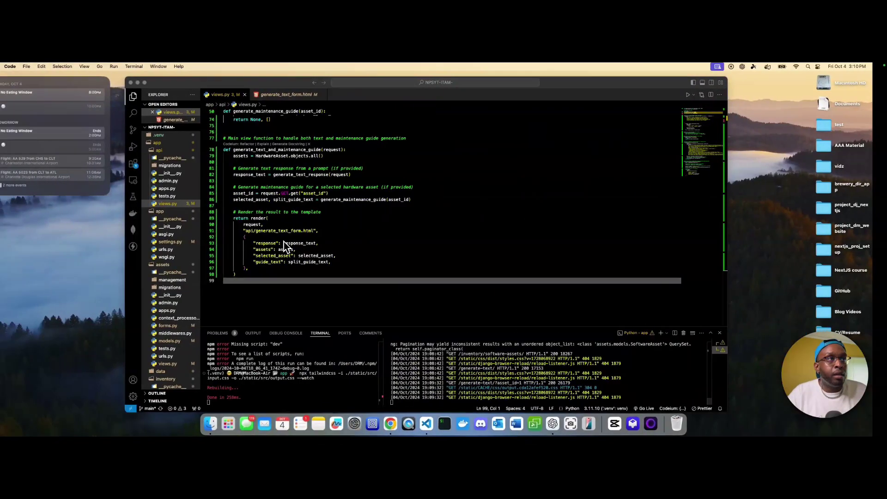
scroll(265, 142, "up", 15)
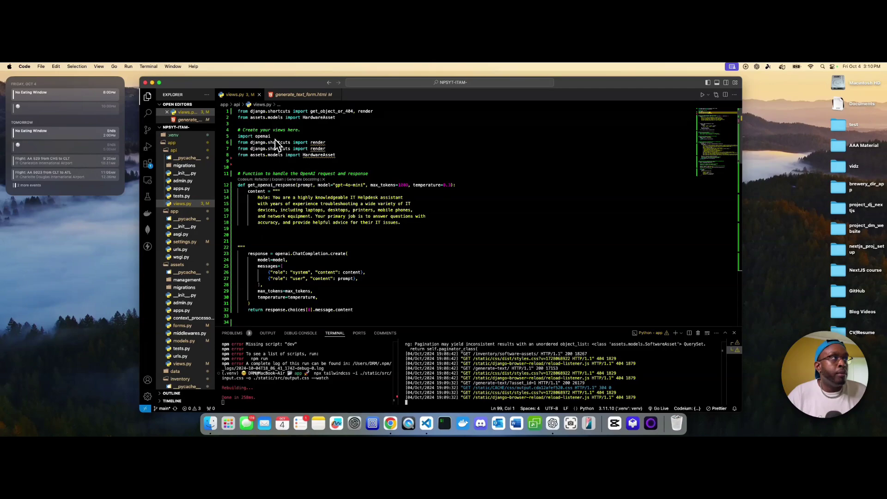
left_click_drag(271, 144, 326, 143)
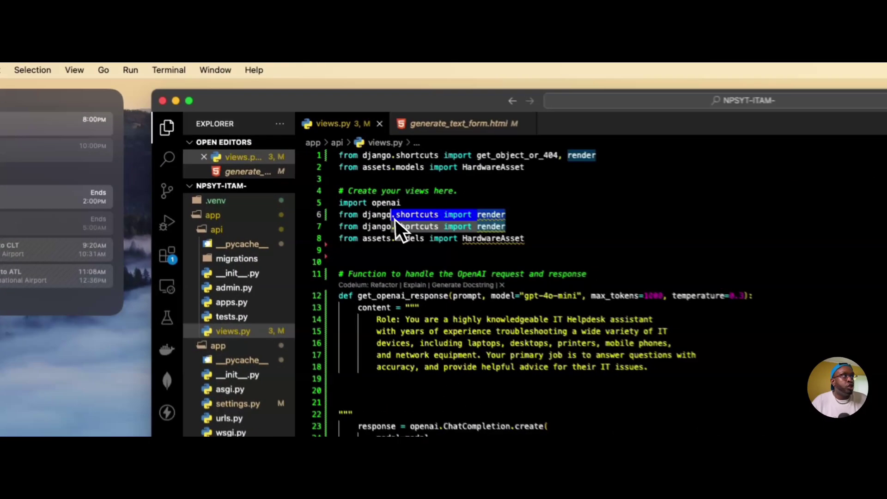
left_click_drag(396, 220, 347, 218)
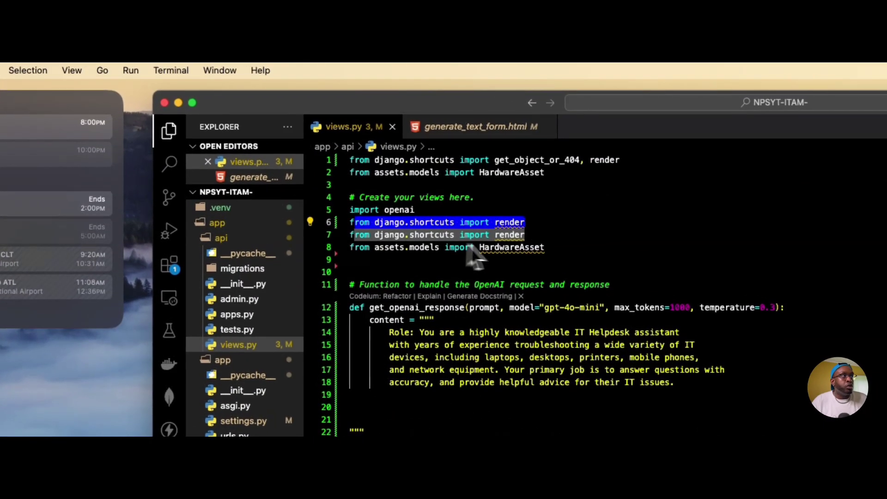
mouse_move(505, 238)
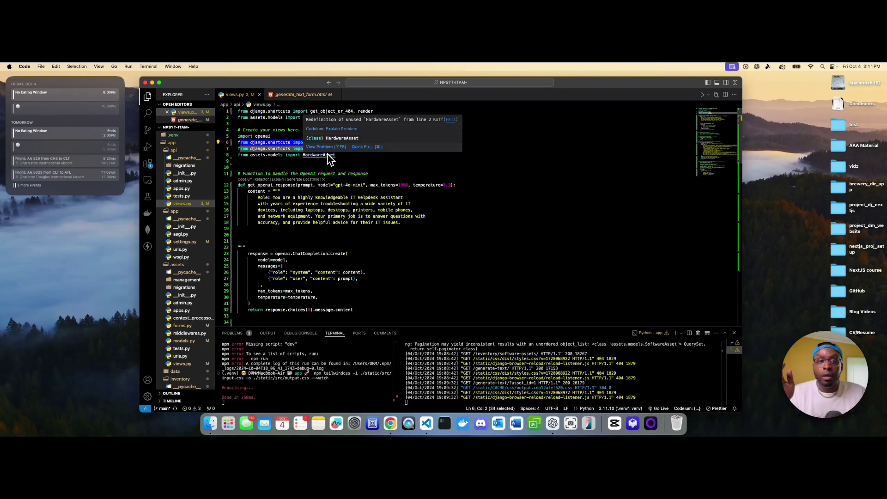
left_click(425, 248)
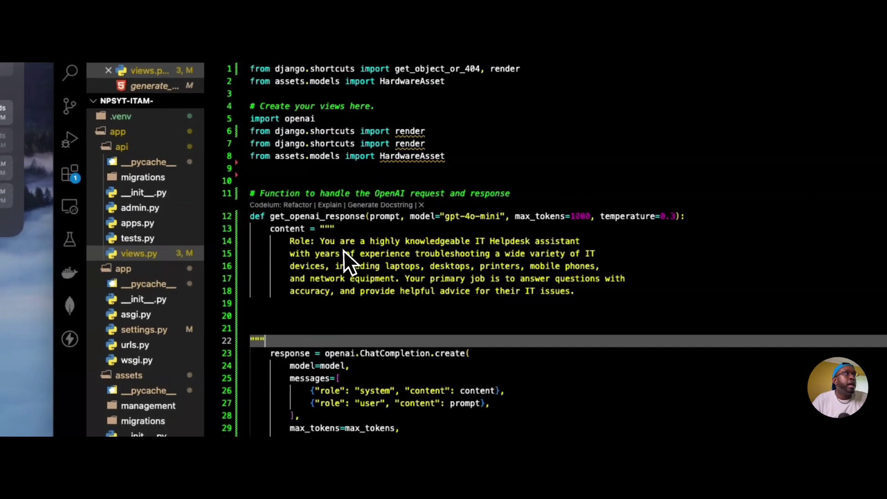
scroll(342, 249, "down", 2)
scroll(340, 251, "up", 1)
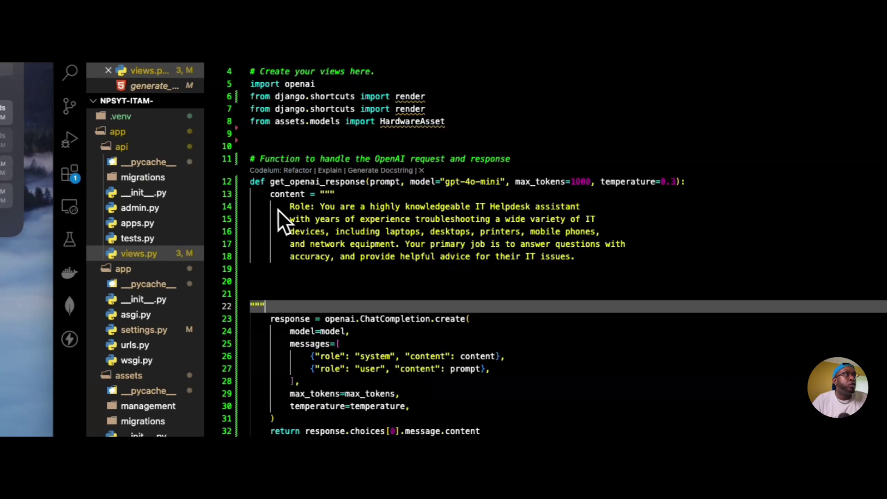
left_click_drag(286, 207, 626, 271)
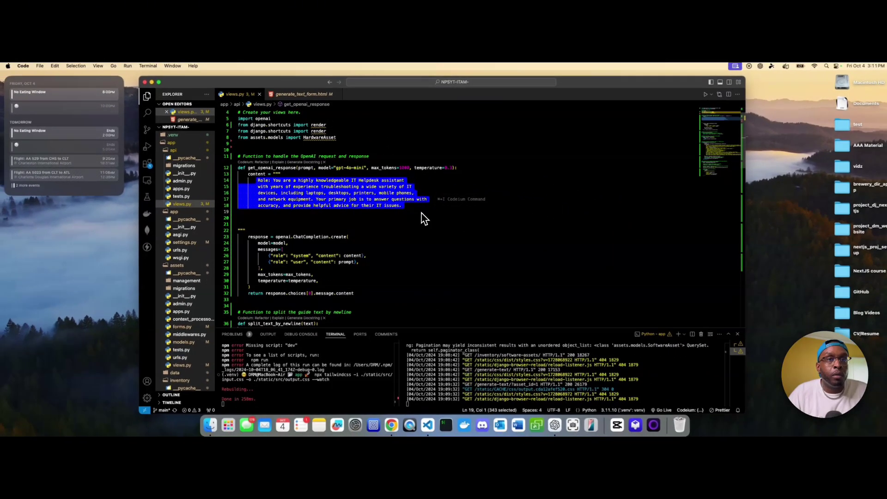
scroll(421, 217, "down", 5)
scroll(421, 217, "up", 5)
left_click(431, 193)
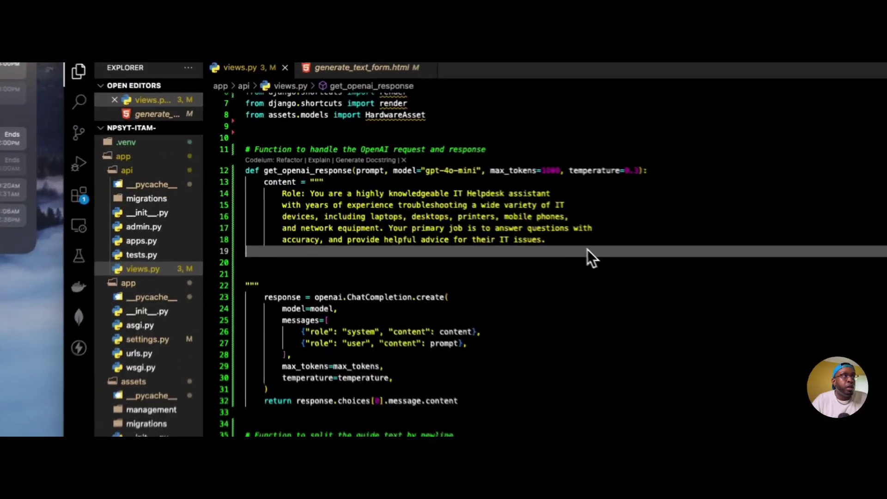
scroll(384, 199, "down", 3)
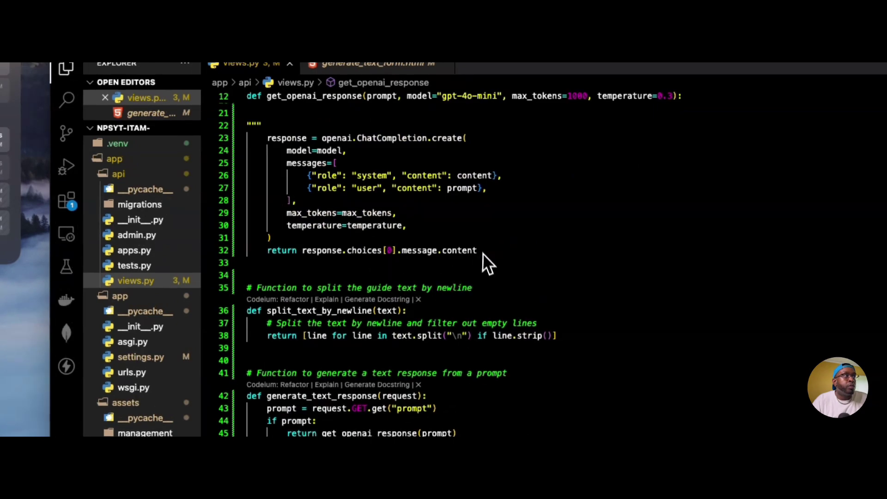
left_click_drag(483, 253, 269, 138)
scroll(348, 317, "down", 3)
scroll(351, 320, "down", 2)
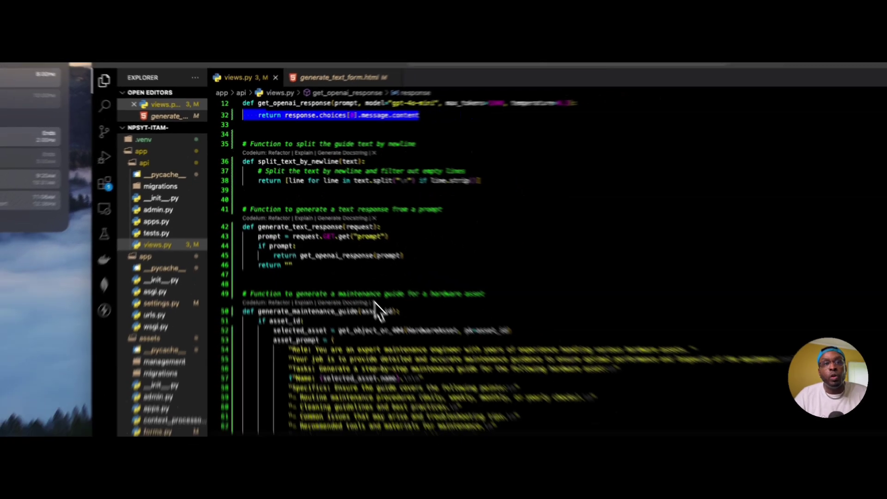
scroll(351, 277, "down", 6)
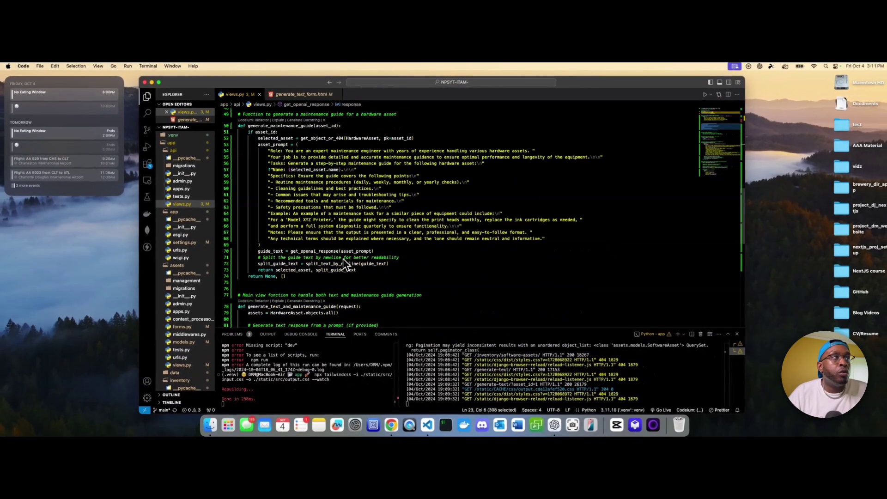
left_click_drag(268, 151, 275, 156)
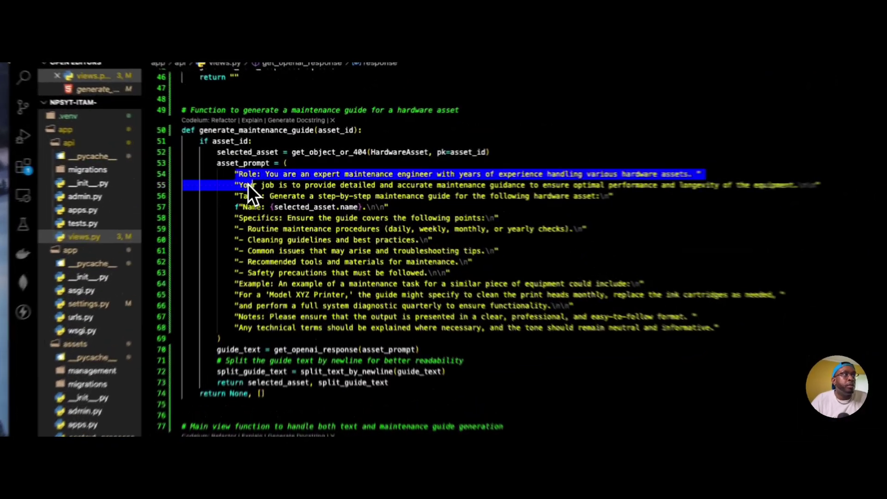
left_click_drag(248, 184, 726, 329)
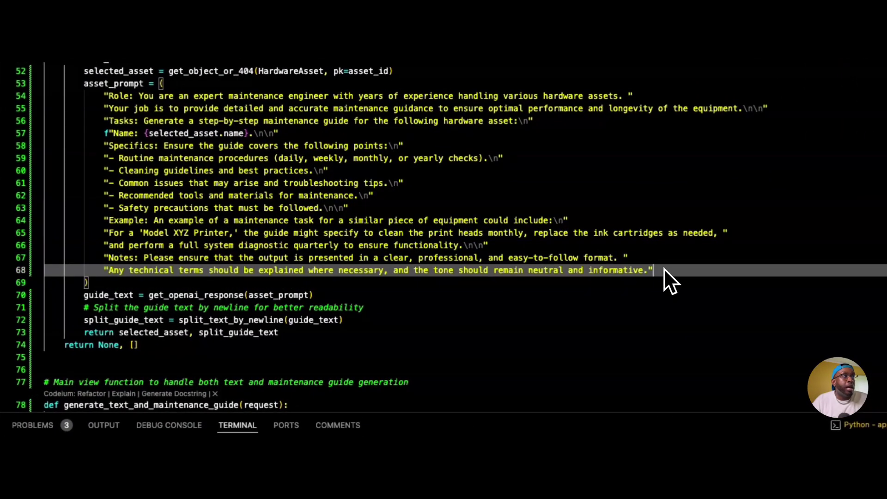
left_click_drag(546, 255, 268, 218)
left_click_drag(181, 229, 157, 114)
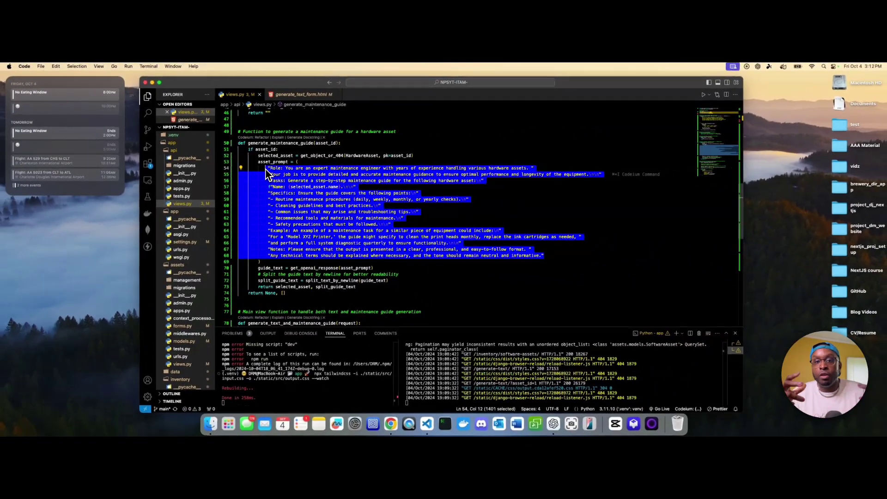
scroll(330, 271, "up", 5)
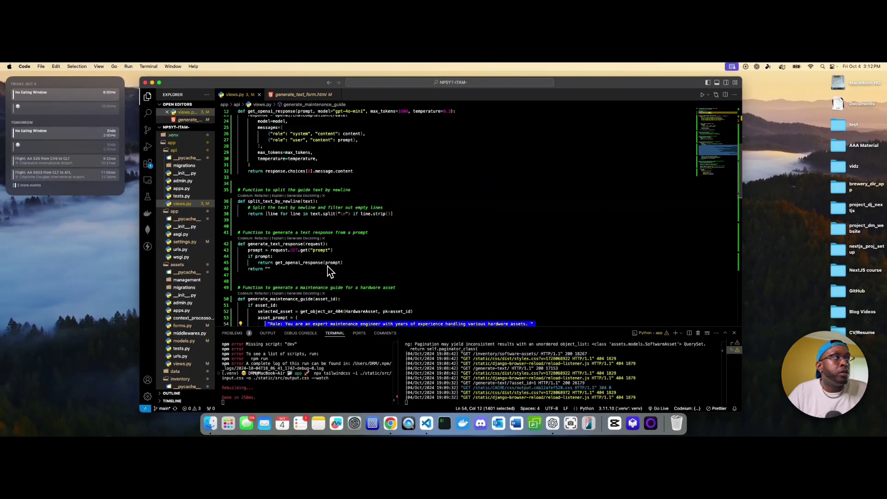
scroll(330, 270, "down", 3)
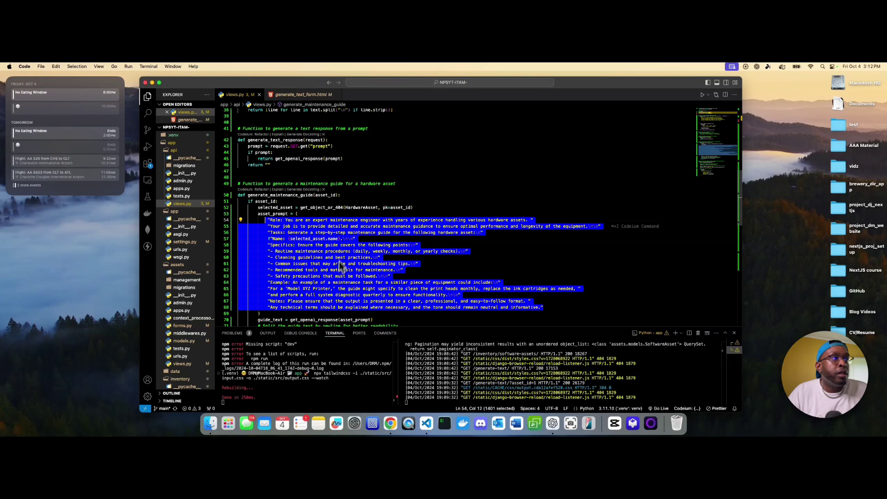
scroll(362, 265, "up", 3)
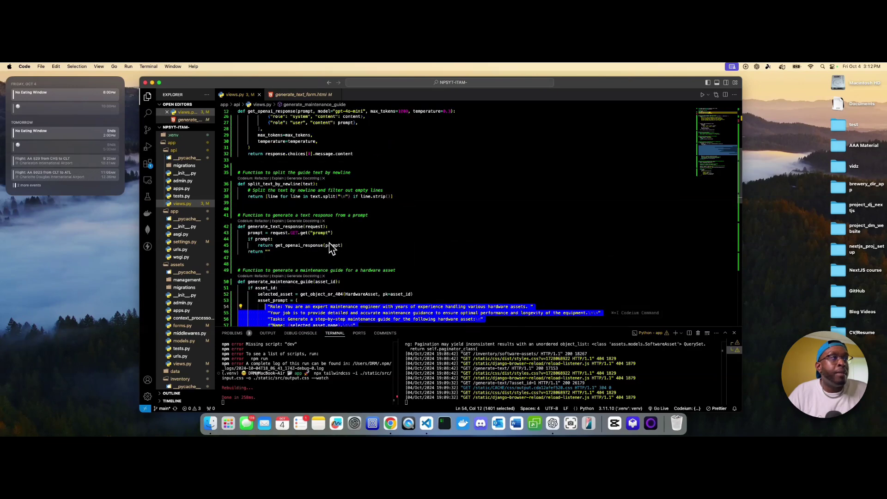